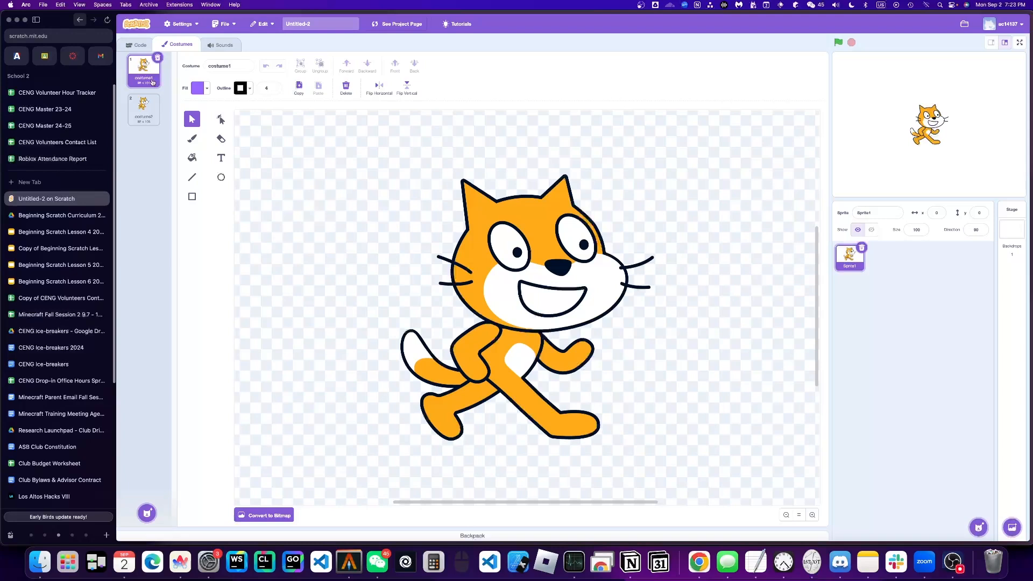
Step: Compare the cat sprite's two costumes, costume1 and costume2, by switching back and forth between them
left_click(465, 262)
left_click(341, 156)
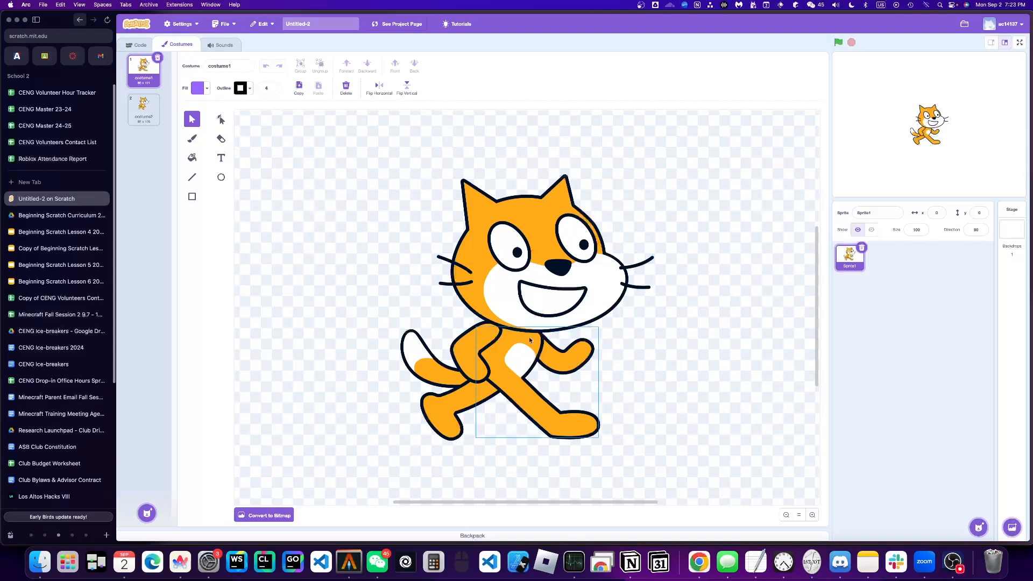
left_click(140, 111)
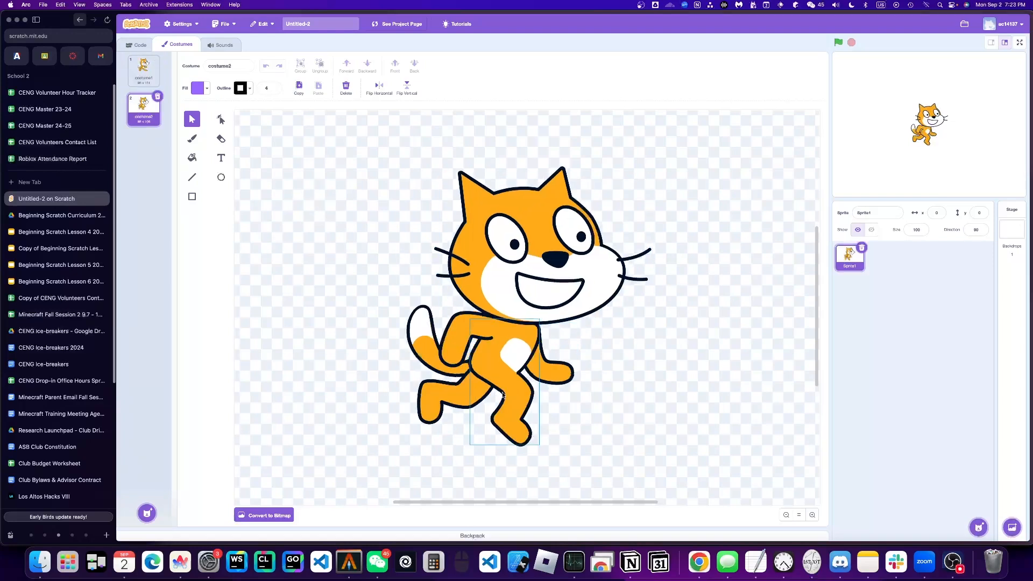
left_click(135, 75)
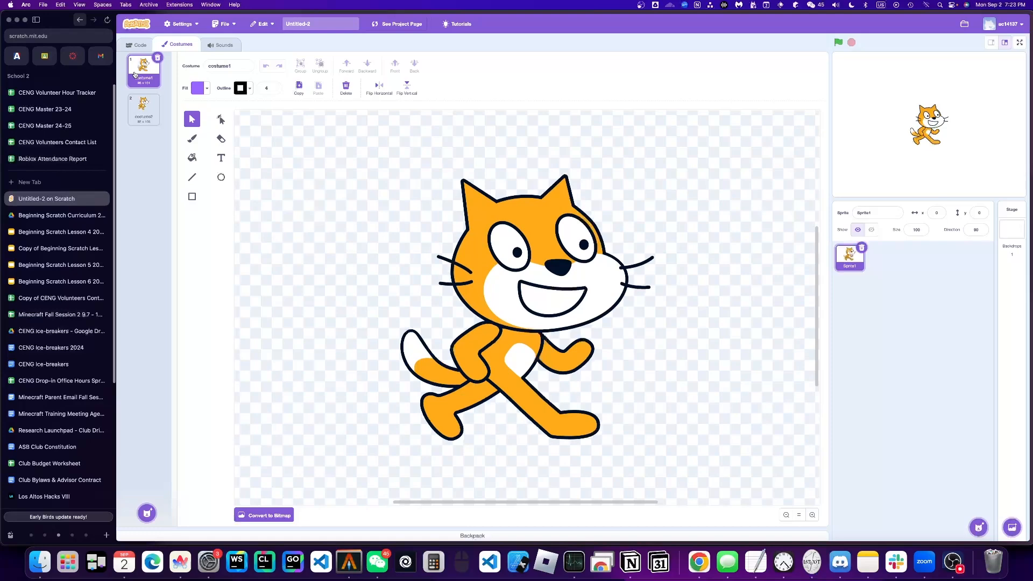
left_click(142, 105)
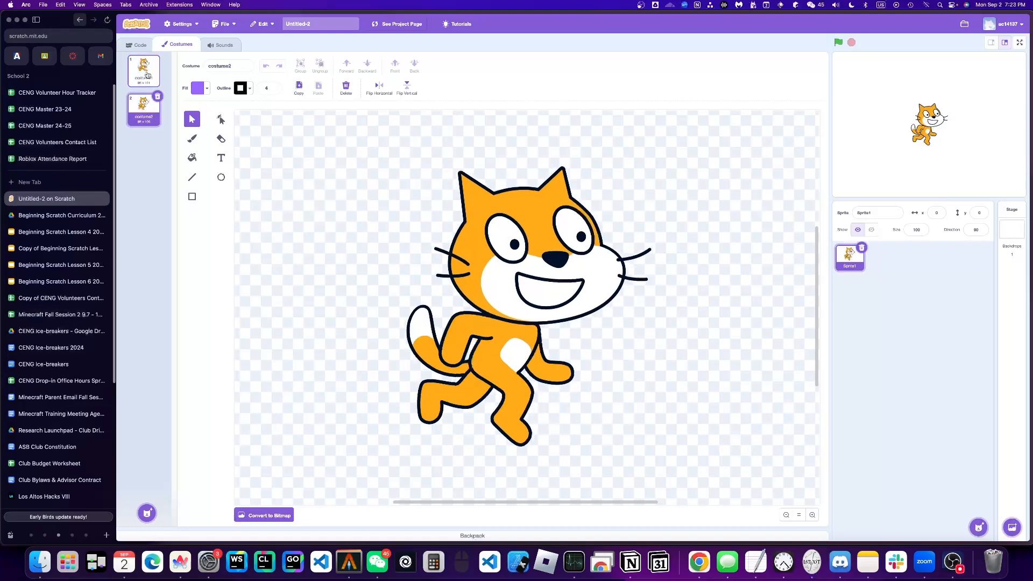
left_click(147, 76)
left_click(147, 103)
left_click(147, 79)
left_click(150, 99)
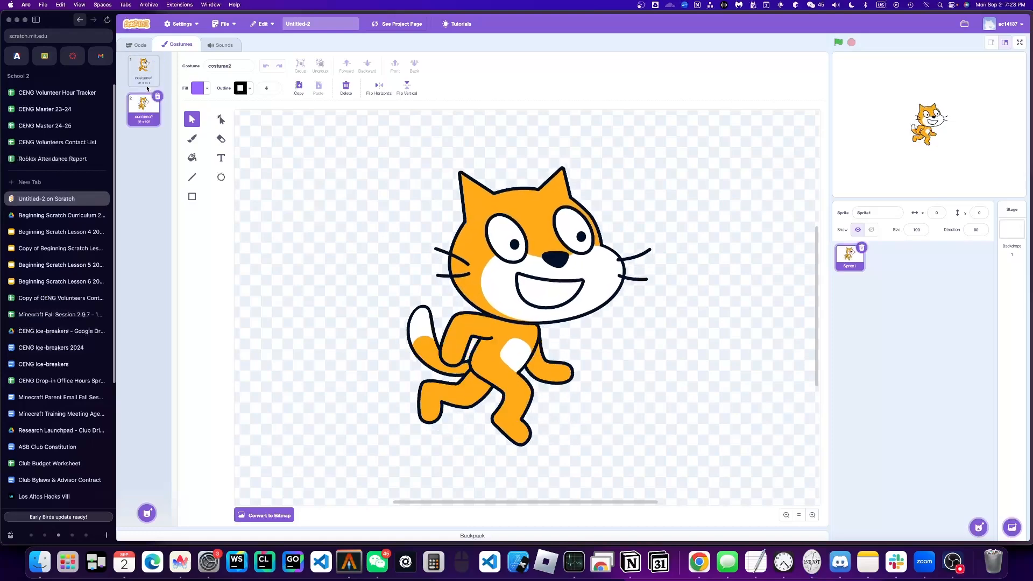
left_click(148, 66)
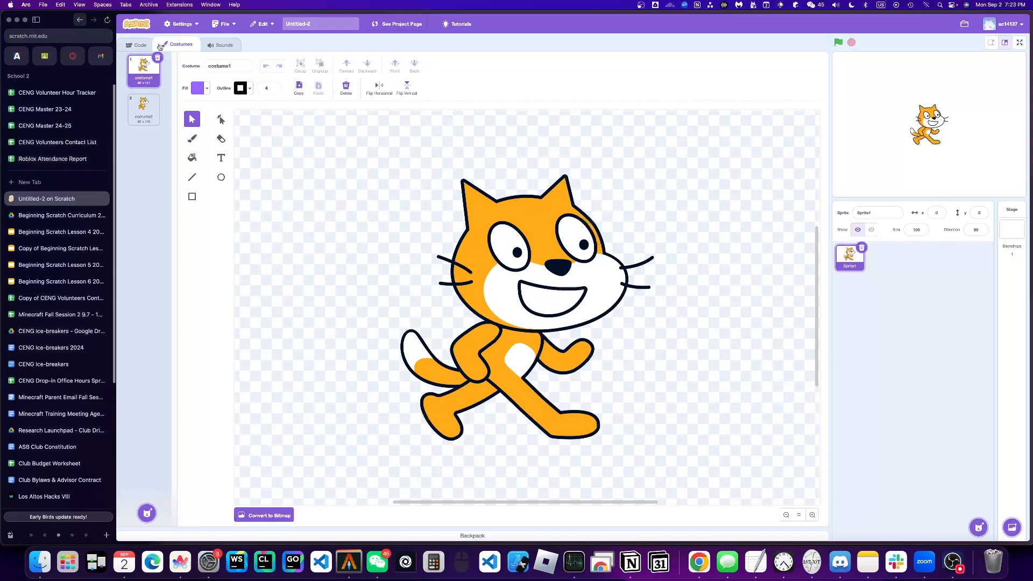
Step: Build a script with a next costume block under the green flag event, and run it repeatedly to test it
left_click(145, 48)
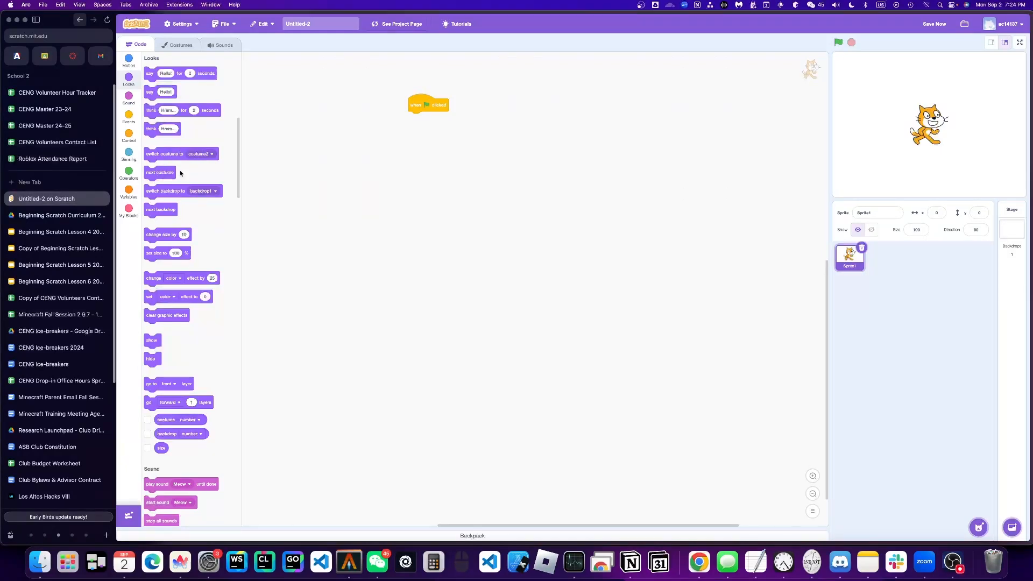
left_click_drag(171, 172, 433, 120)
left_click(838, 42)
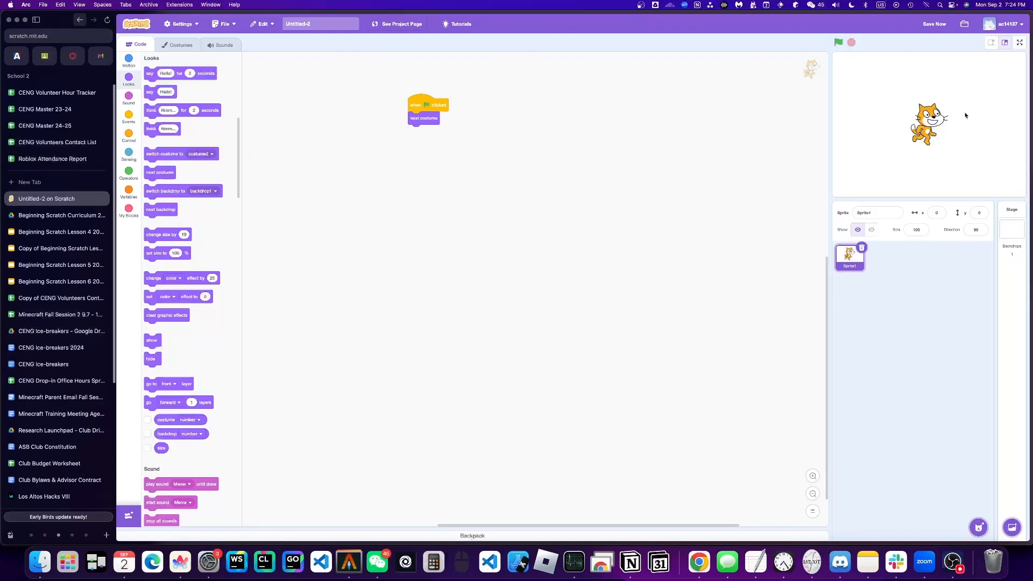
left_click(837, 43)
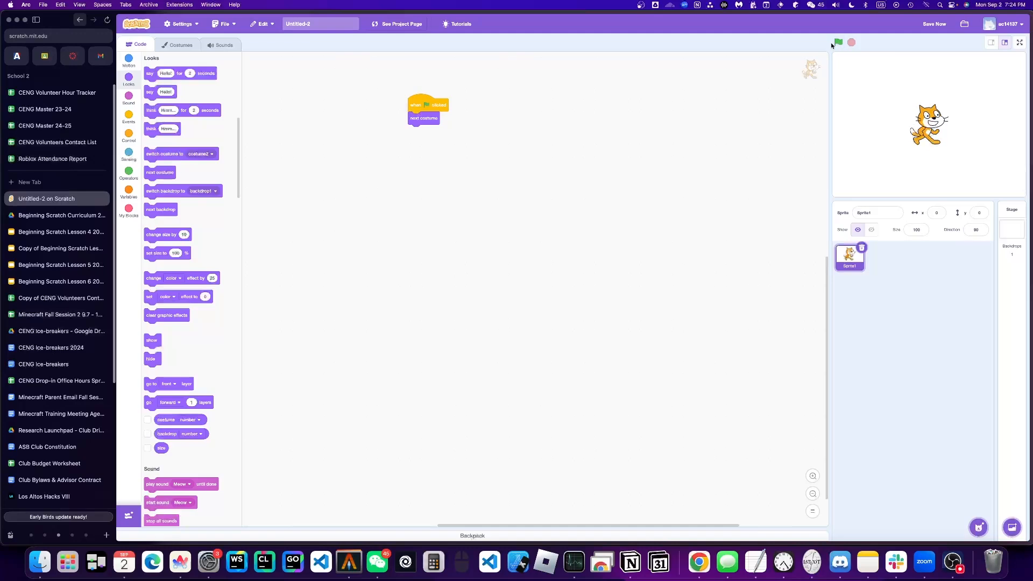
left_click(838, 46)
left_click(838, 45)
left_click(838, 45)
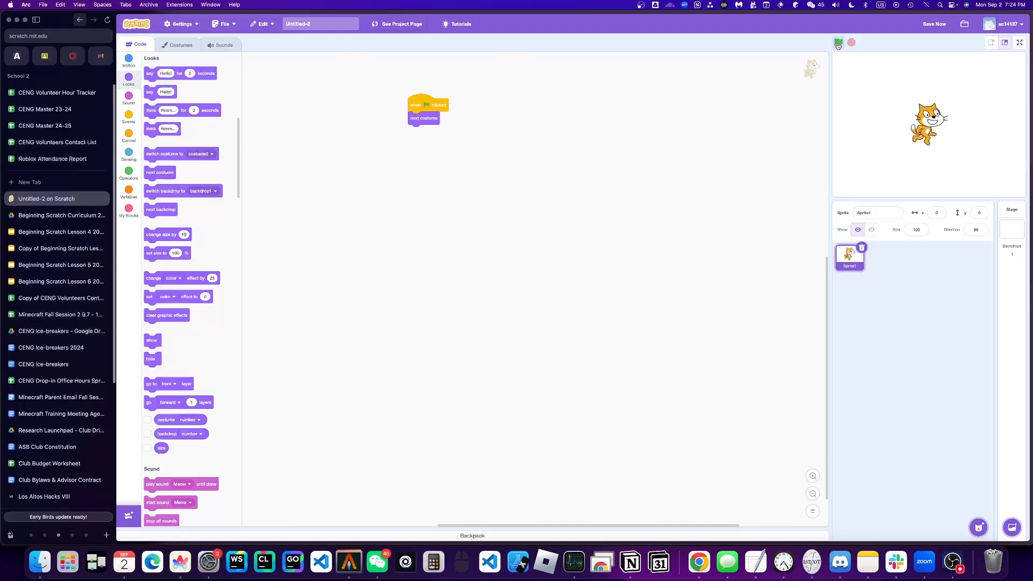
left_click(838, 46)
left_click(838, 45)
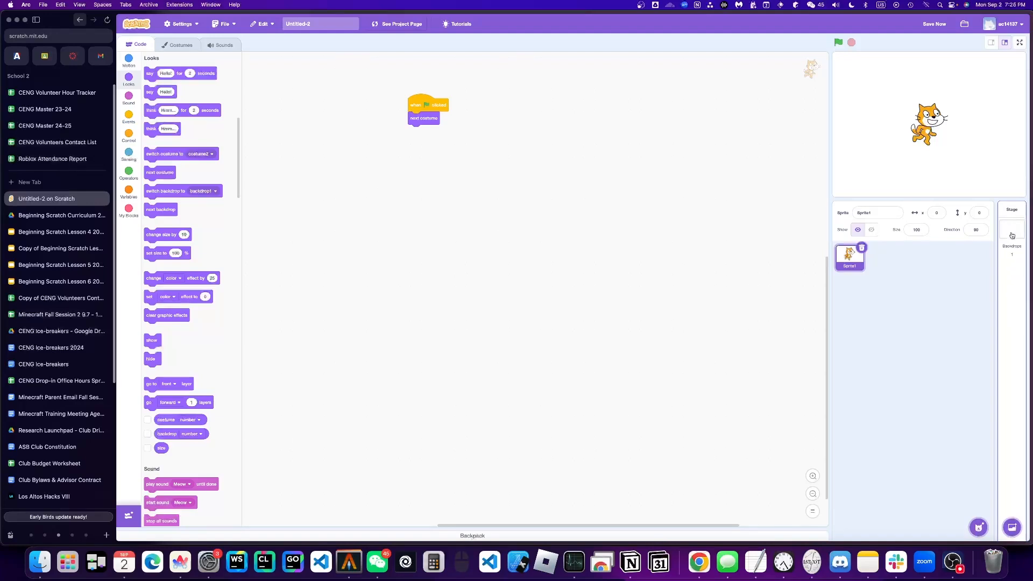
Step: Open the Stage's backdrop1 for editing and draw two crossing black lines with the Line tool
left_click(1012, 235)
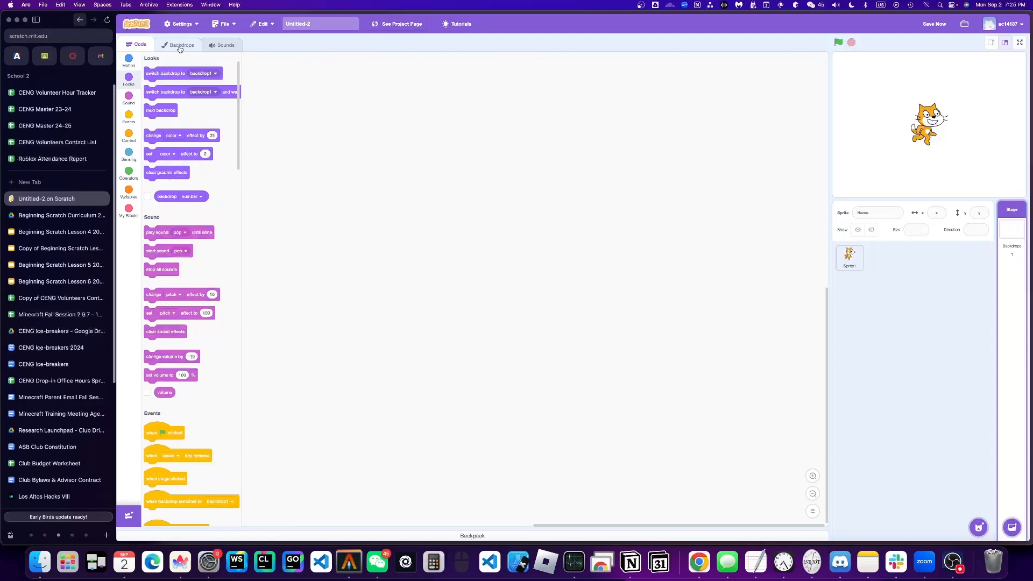
left_click(180, 47)
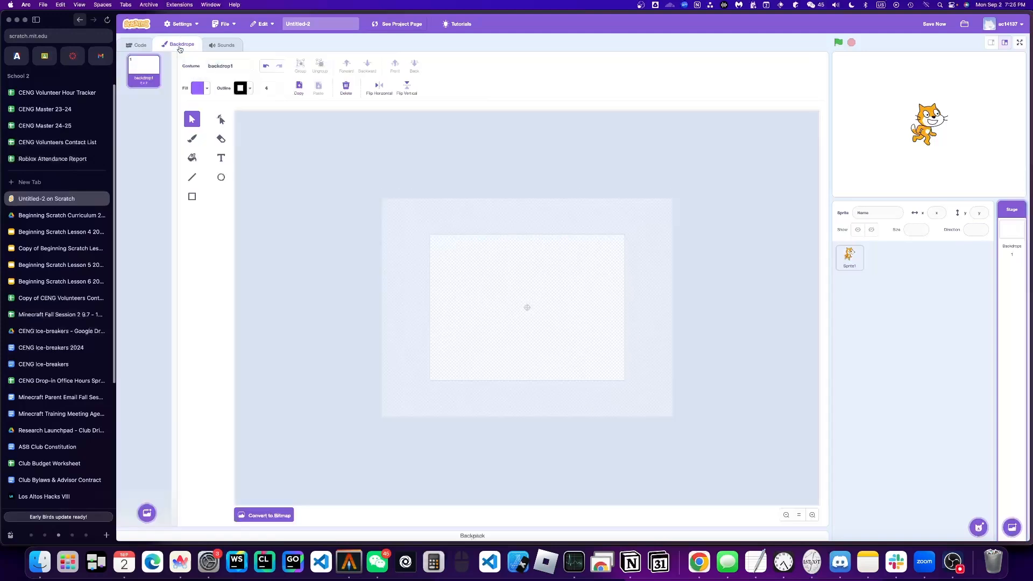
left_click(192, 177)
left_click_drag(458, 252, 548, 332)
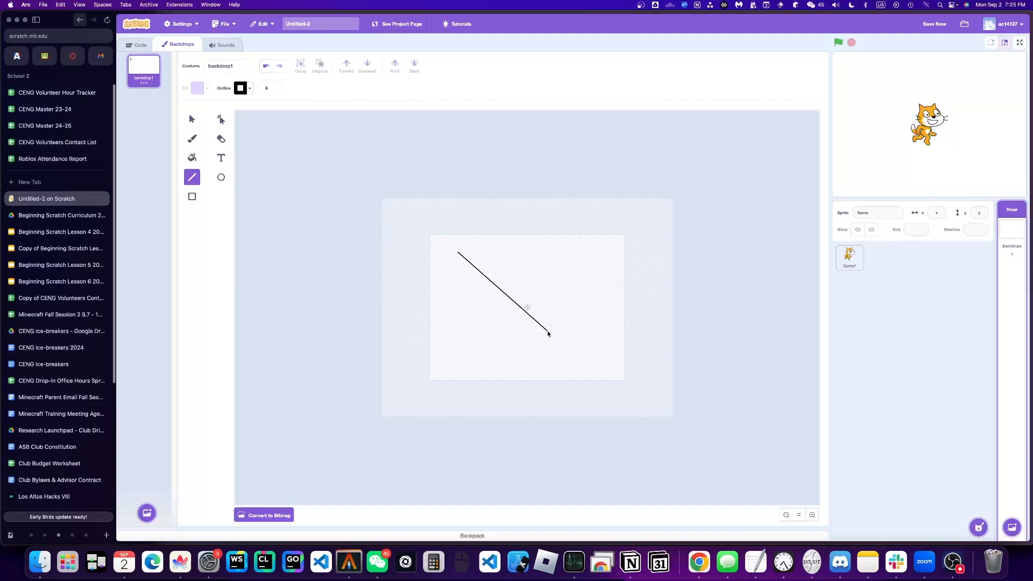
left_click_drag(552, 274, 489, 330)
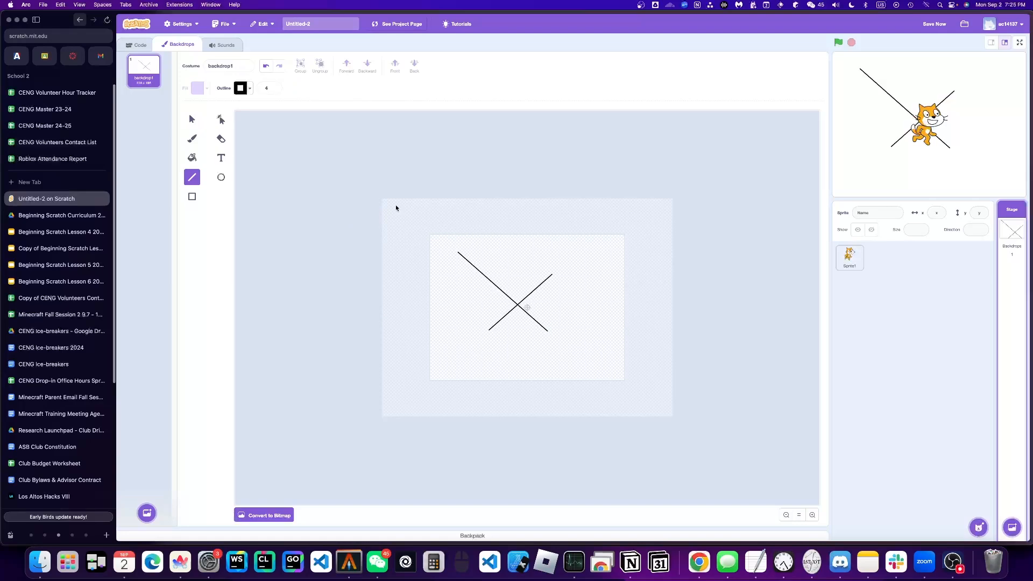
Step: Paint a purple brush squiggle beside the crossed lines on backdrop1, and erase through its middle
left_click(192, 138)
left_click_drag(580, 253, 579, 326)
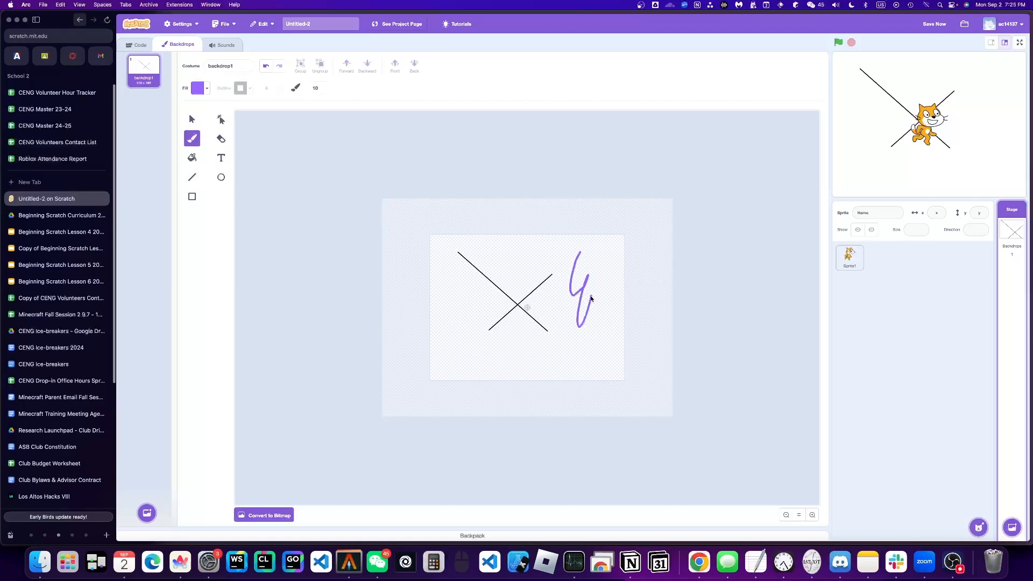
left_click(221, 139)
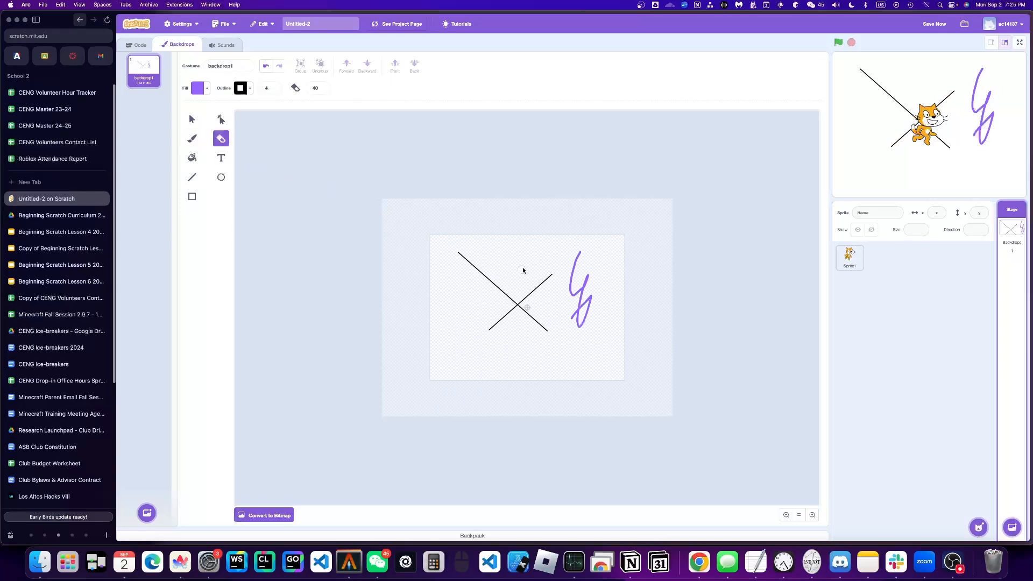
mouse_move(602, 275)
left_mouse_down()
mouse_move(576, 281)
mouse_move(572, 297)
left_mouse_up()
Step: Add the Hill backdrop from the backdrop library and move the cat to the right side of the stage
mouse_move(147, 514)
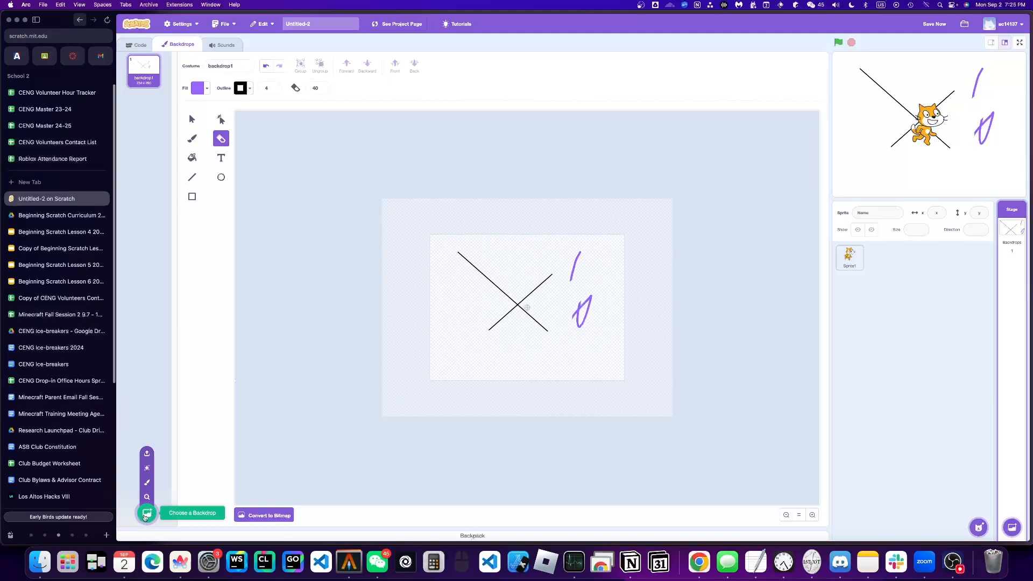
left_click(145, 516)
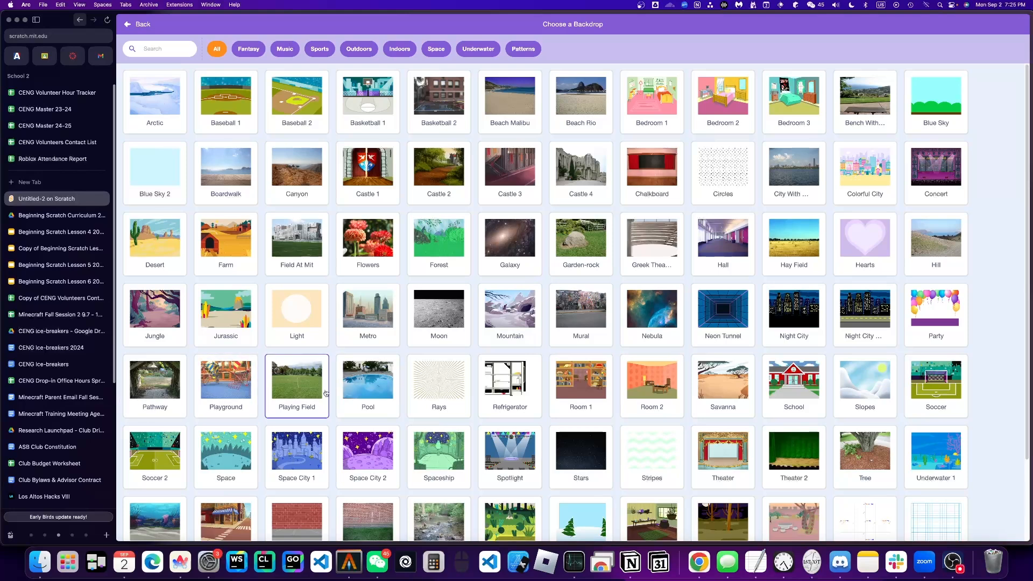
left_click(931, 272)
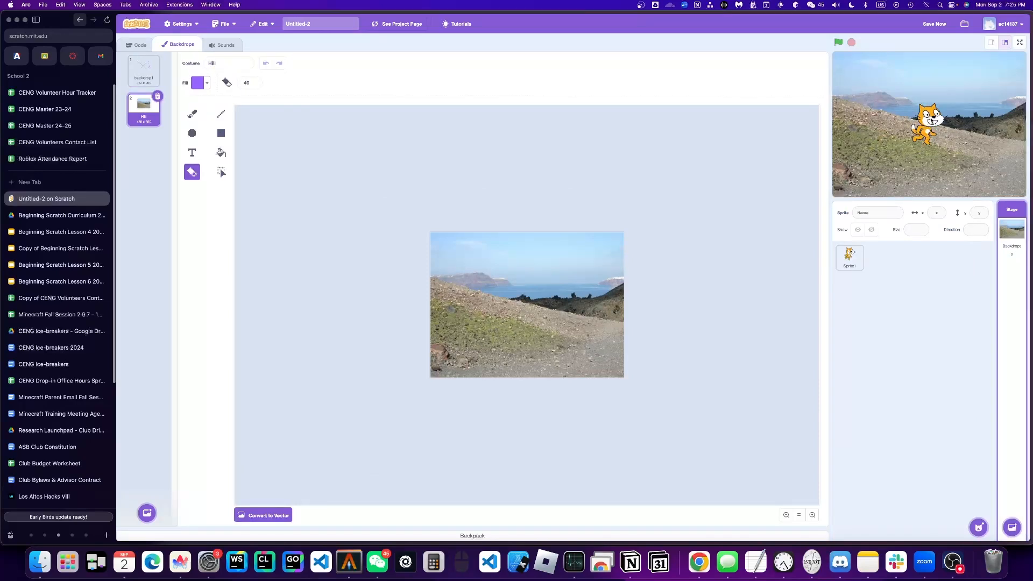
left_click_drag(931, 120, 997, 119)
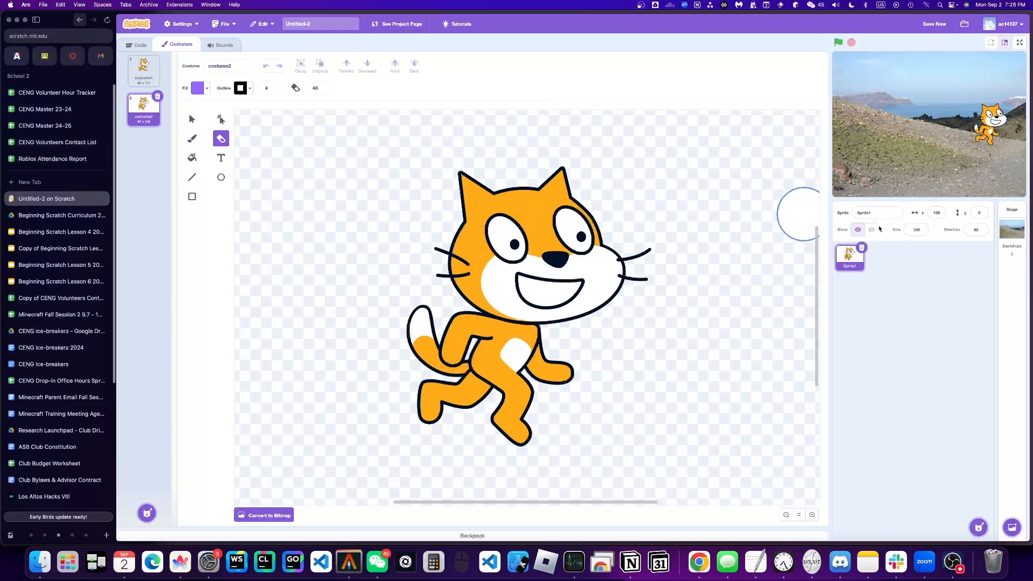
Step: Add the Bench With View backdrop to the Stage and move the cat slightly right and down
left_click(1011, 227)
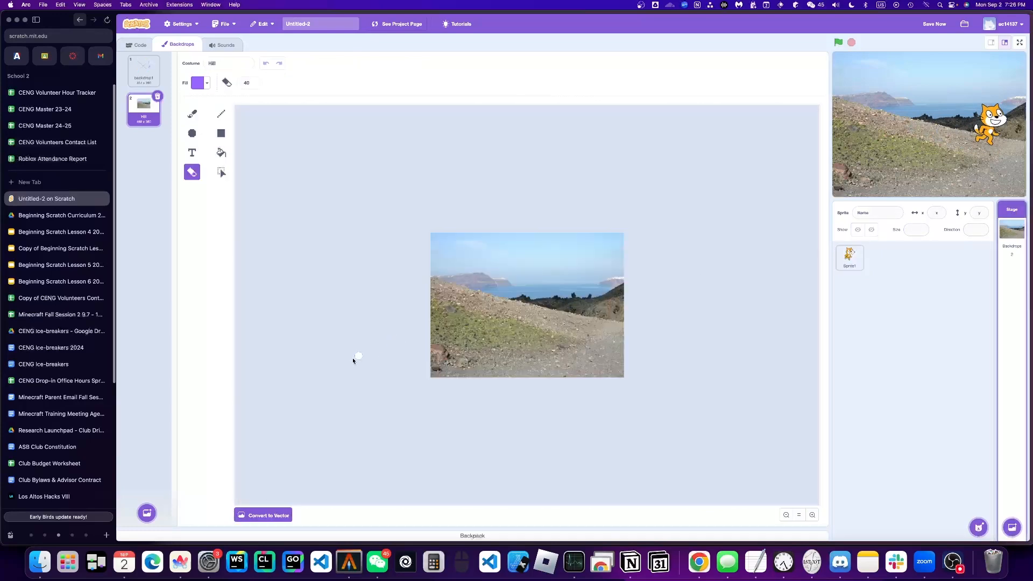
left_click(146, 514)
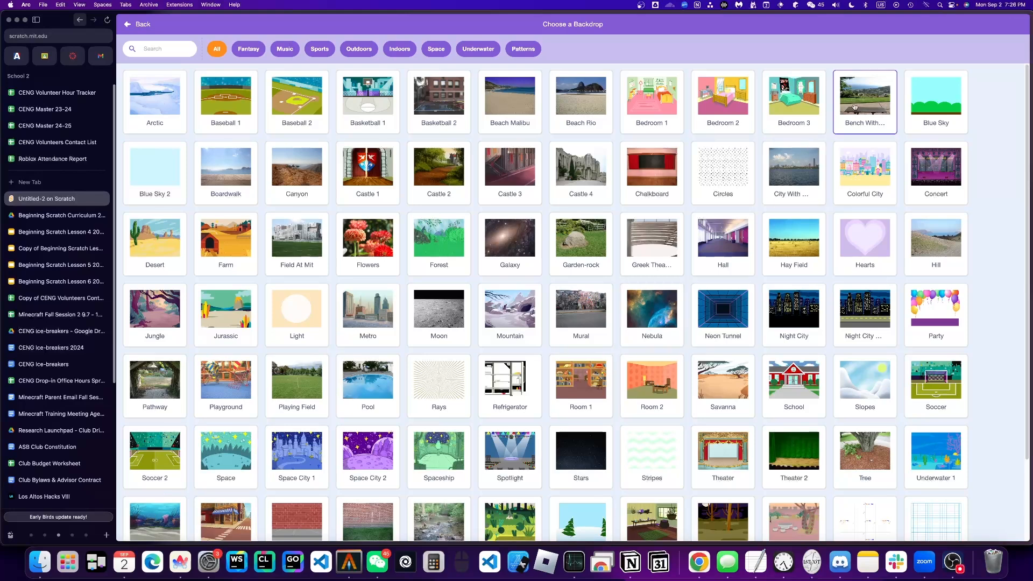
left_click(855, 107)
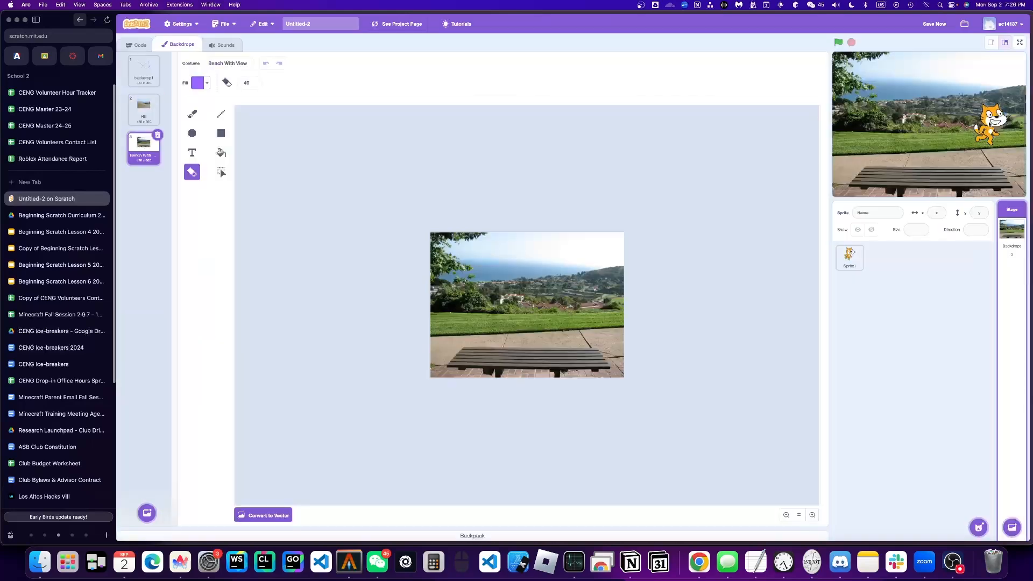
left_click_drag(989, 124, 1004, 136)
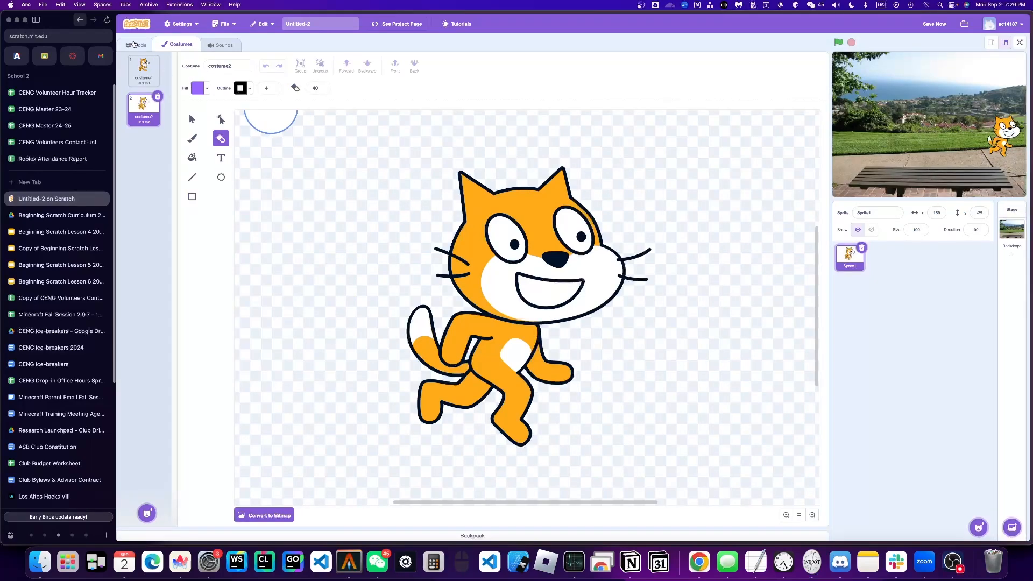
Step: Replace the next costume block in the cat's green flag script with next backdrop, and run it repeatedly
left_click(134, 44)
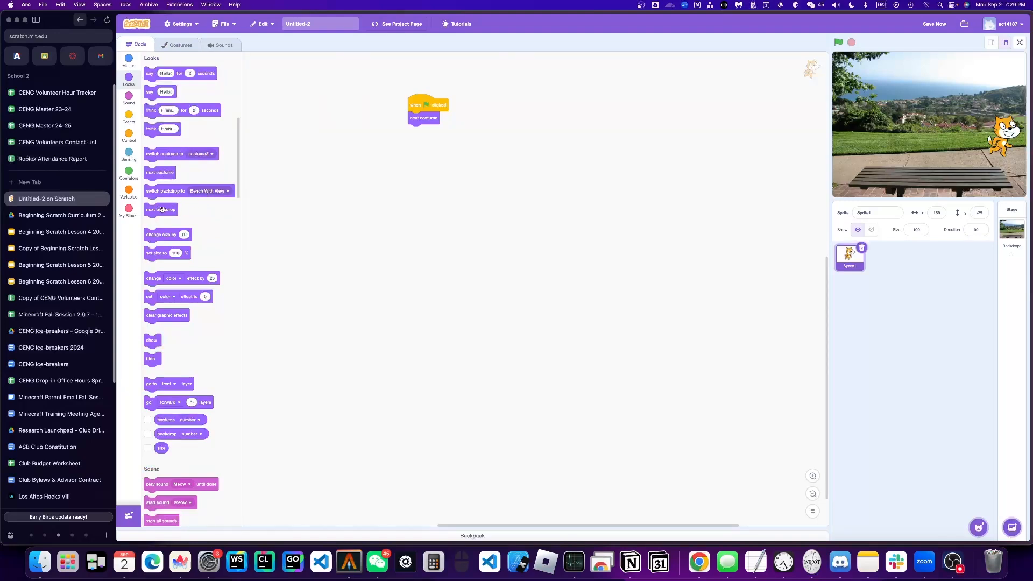
mouse_move(413, 119)
left_mouse_down()
mouse_move(177, 217)
mouse_move(285, 202)
mouse_move(434, 132)
mouse_move(429, 119)
left_mouse_up()
left_click(839, 43)
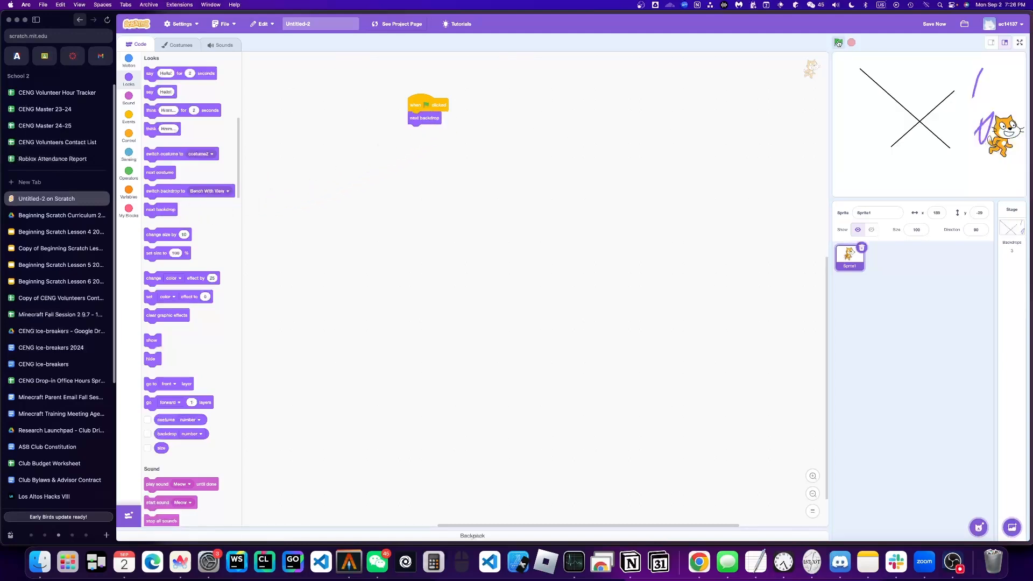
left_click(839, 43)
left_click(839, 42)
left_click(838, 42)
left_click(839, 43)
left_click(838, 43)
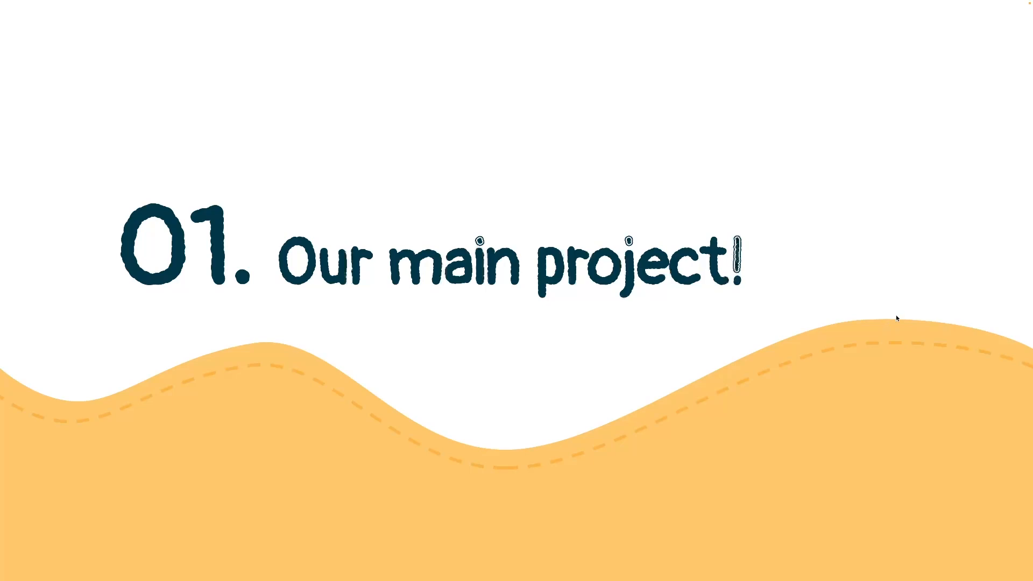
key("Right")
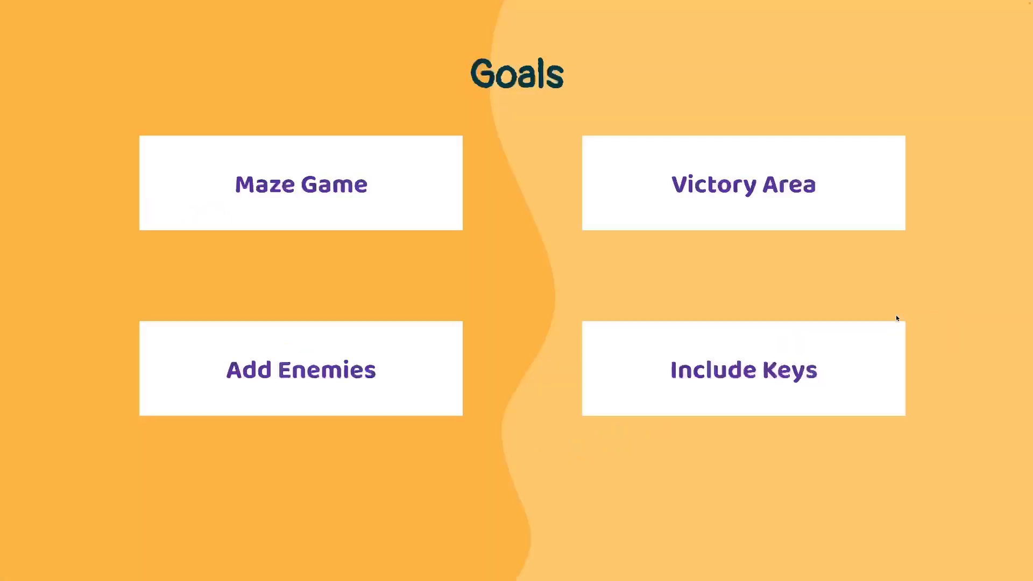